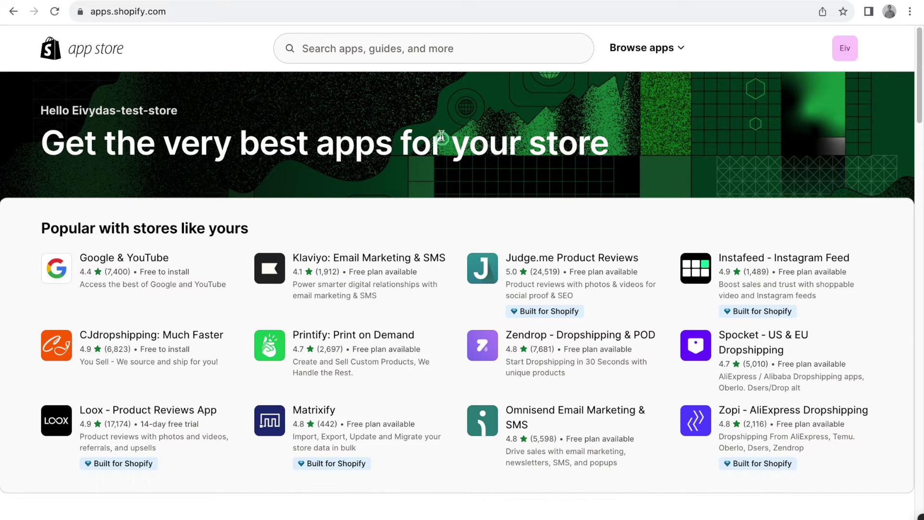
# Search the App Store for 'Essential Trust Badges & Icons' and install it
pyautogui.click(431, 67)
pyautogui.write('Essential Trust Badges & Icons')
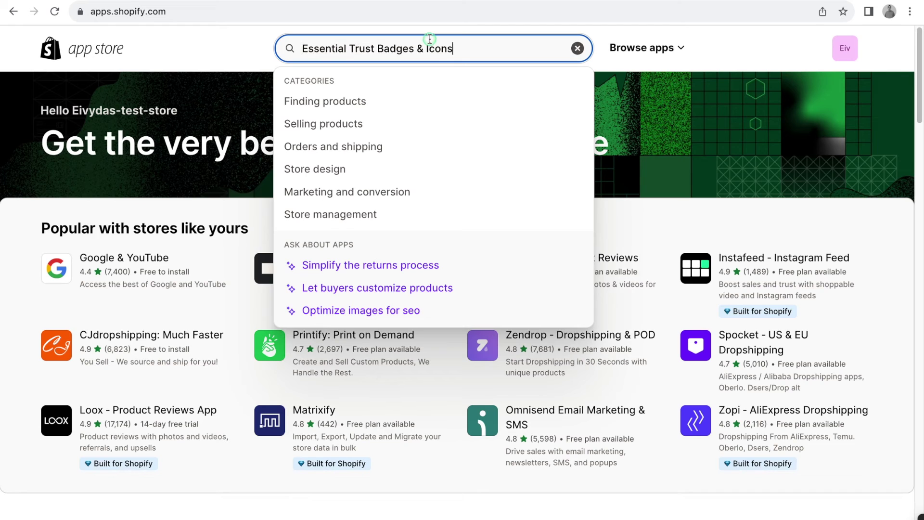
pyautogui.click(414, 91)
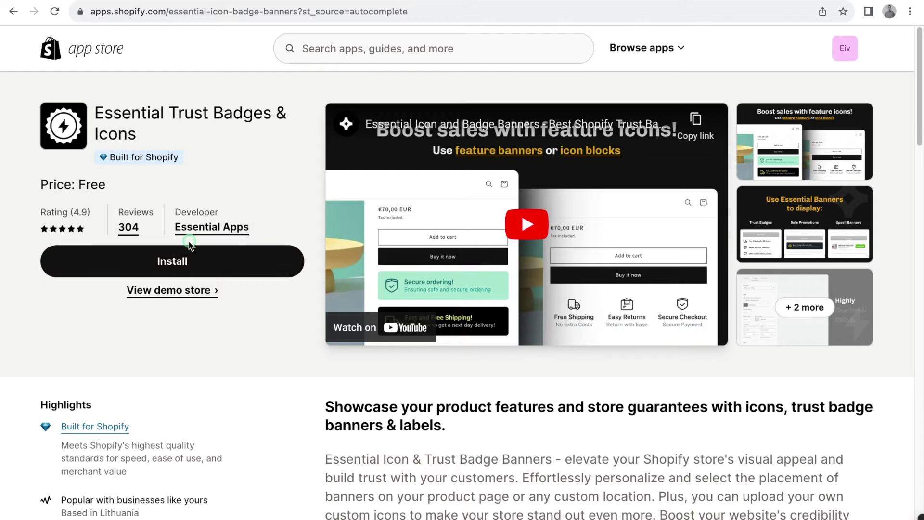
pyautogui.click(173, 256)
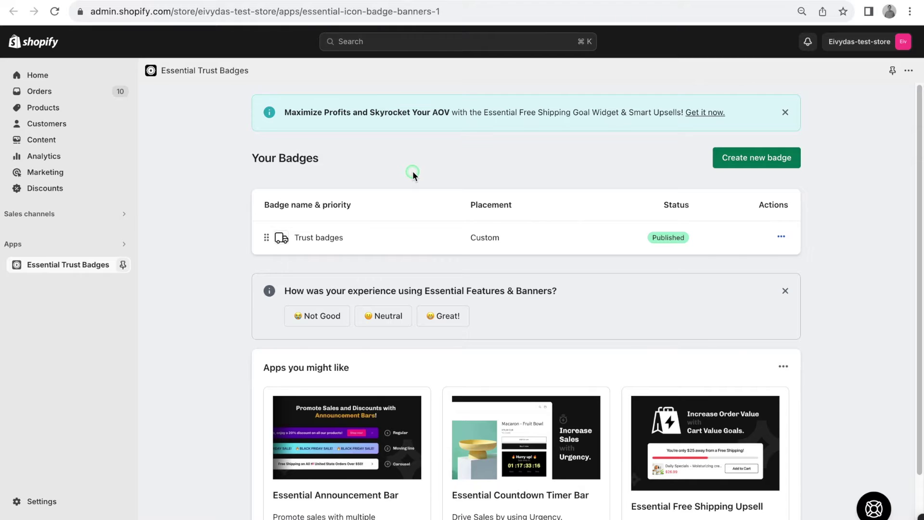
# Save the Trust badges block with Custom position placement and copy its badge ID
pyautogui.click(285, 235)
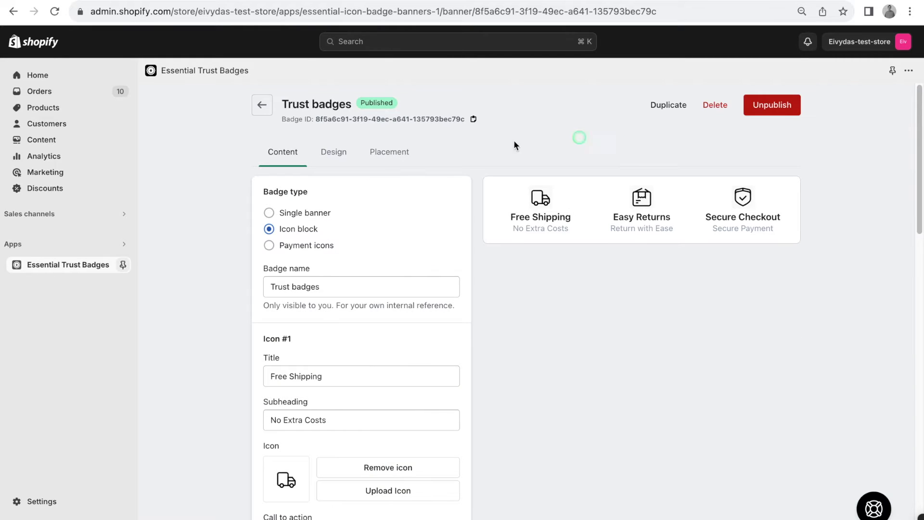
pyautogui.click(390, 153)
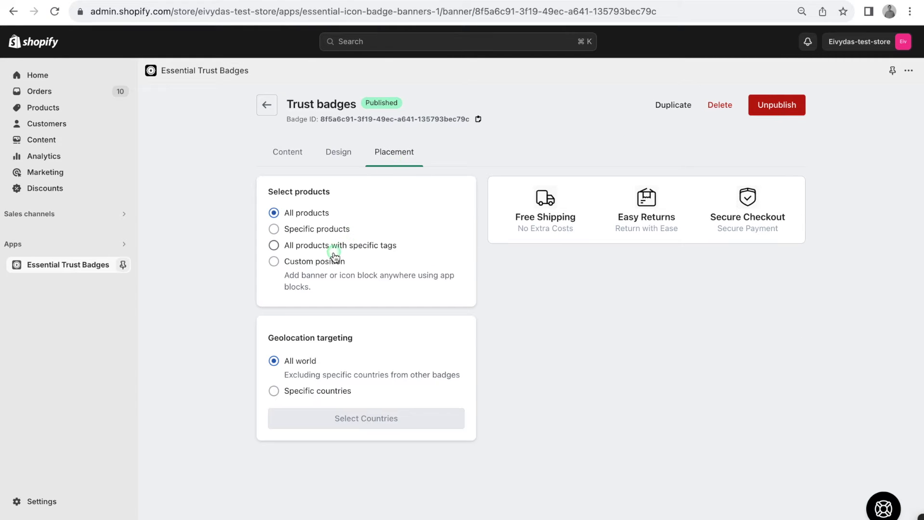
pyautogui.click(335, 264)
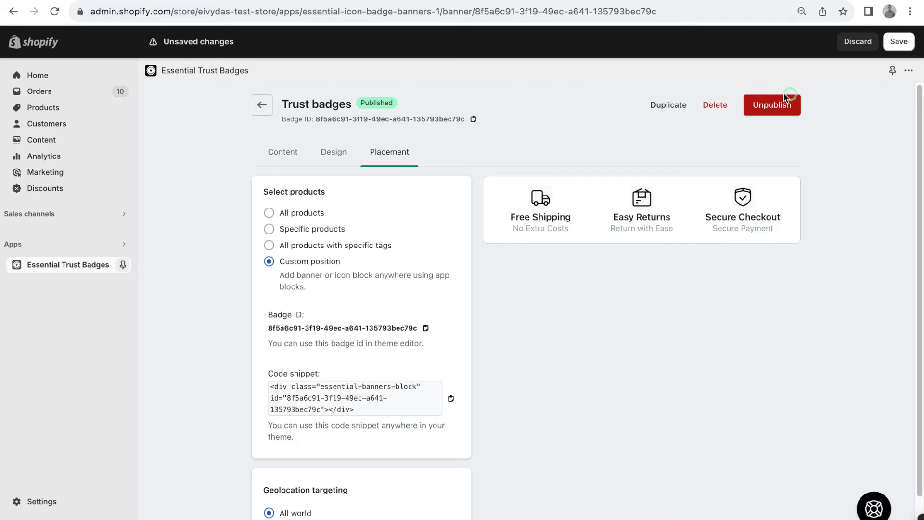
pyautogui.click(899, 41)
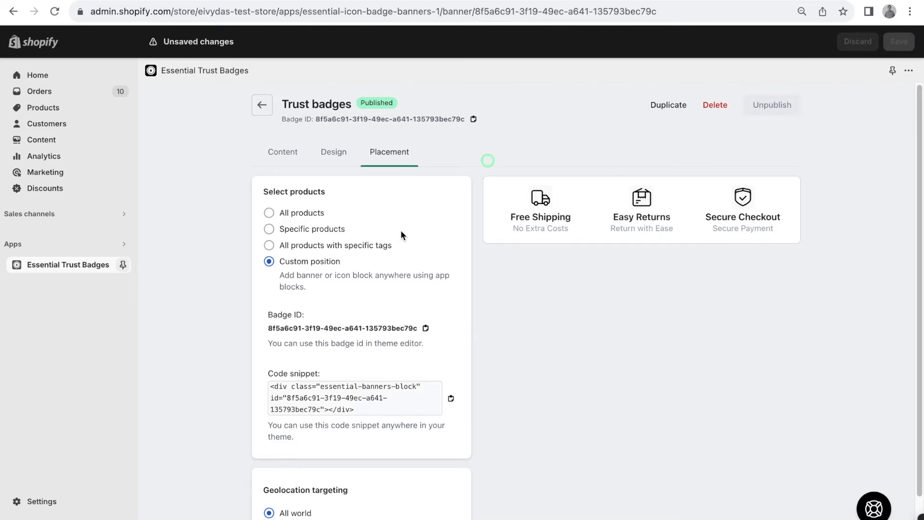
pyautogui.tripleClick(330, 327)
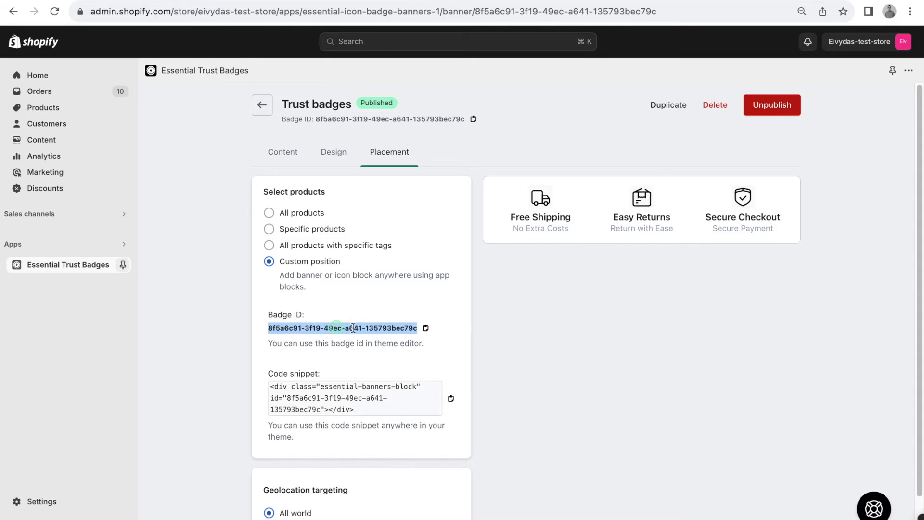
pyautogui.click(425, 328)
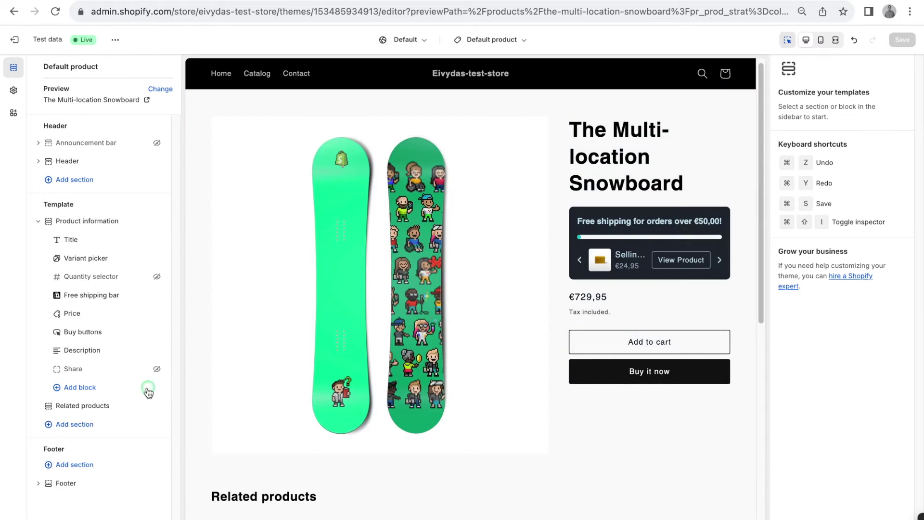
# Add the Icon & Badge Banners app block under Product information
pyautogui.click(124, 388)
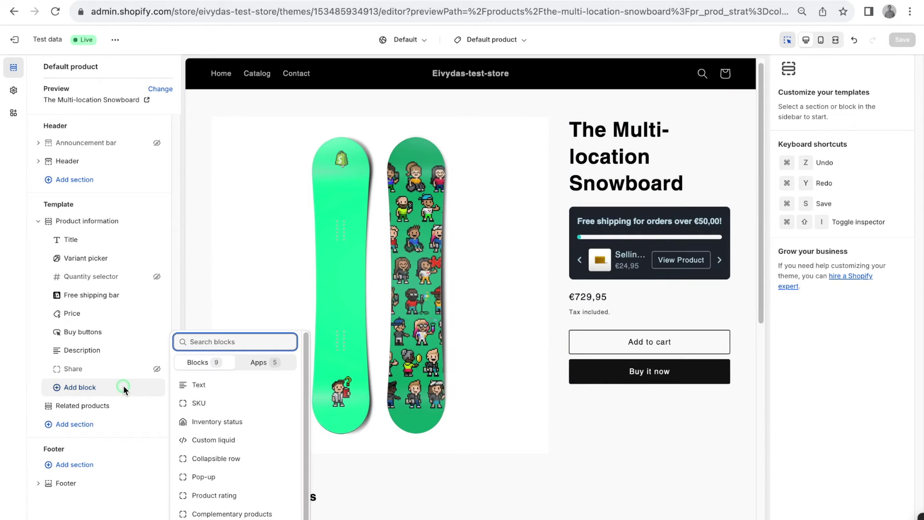
pyautogui.click(257, 360)
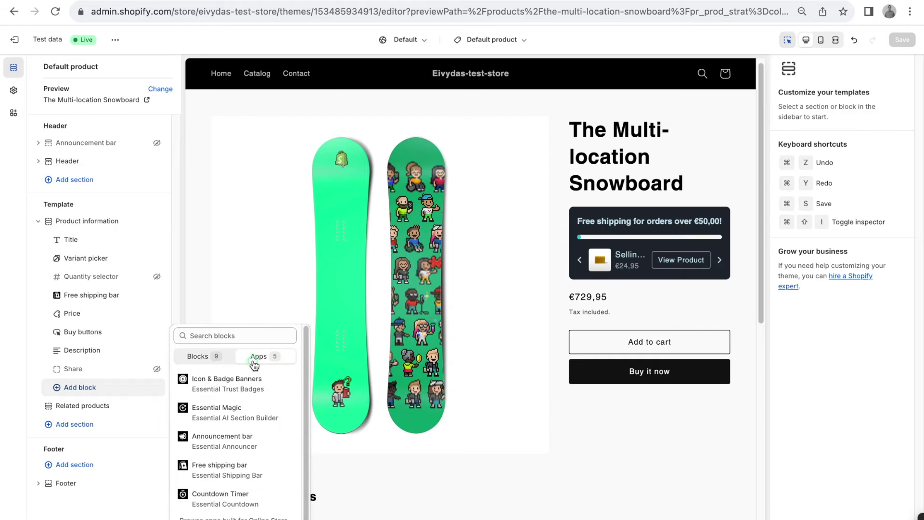
pyautogui.click(243, 380)
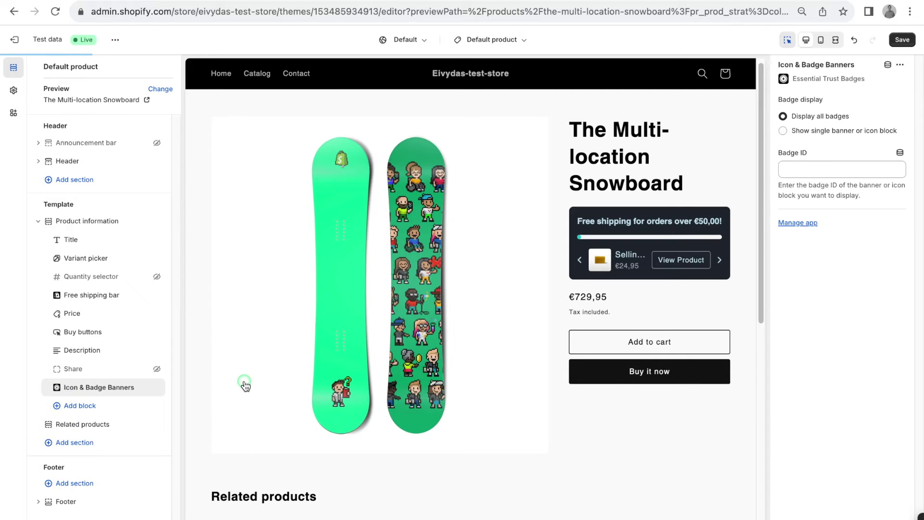
pyautogui.click(713, 330)
pyautogui.click(873, 166)
# Set the app block to 'Show single banner or icon block' and paste the copied Badge ID
pyautogui.click(838, 118)
pyautogui.click(845, 117)
pyautogui.click(846, 131)
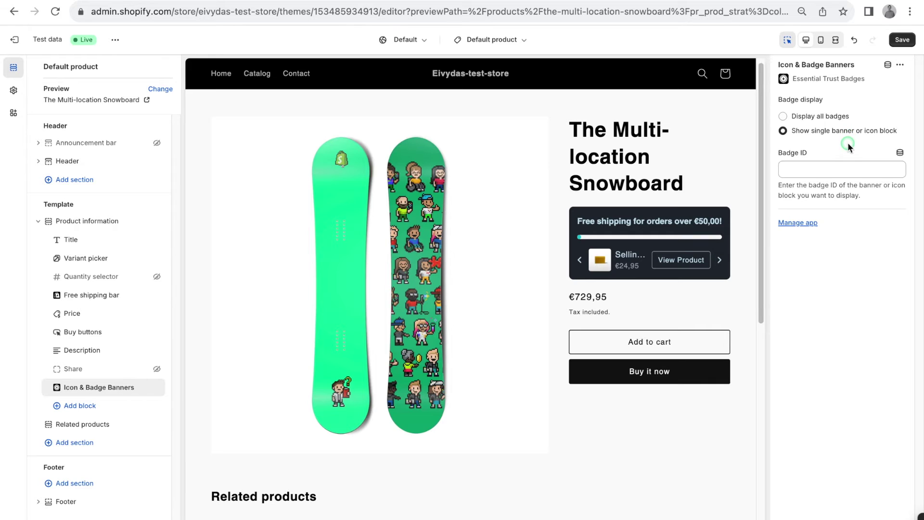
pyautogui.click(833, 169)
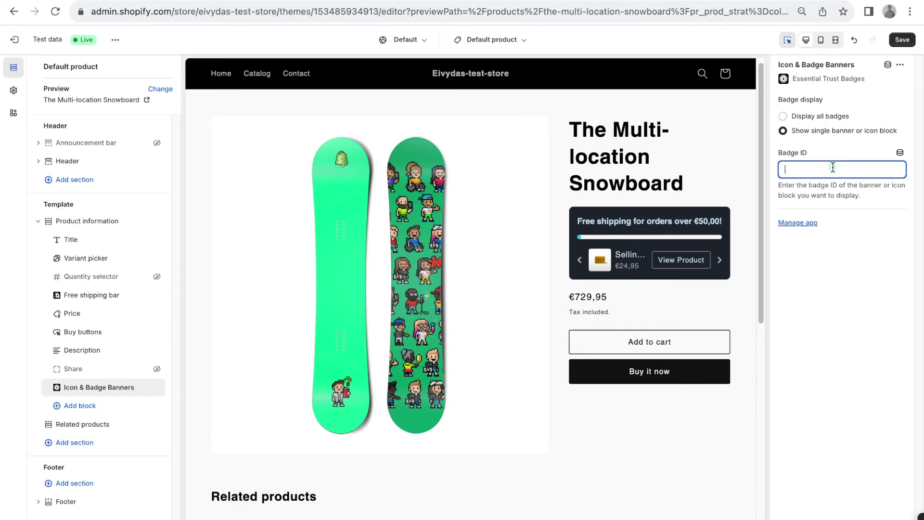
pyautogui.hotkey('ctrl', 'v')
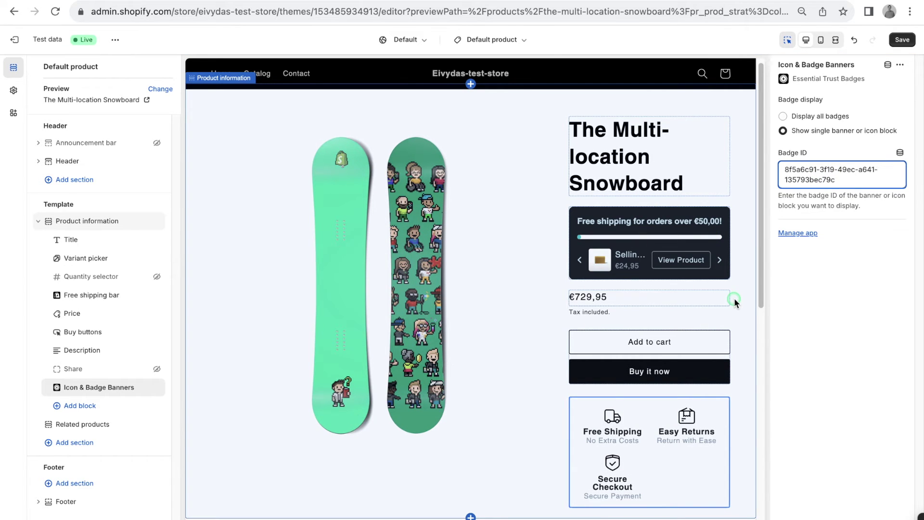
# Hide Icon & Badge Banners and add a Custom liquid block with the pasted badge snippet
pyautogui.click(157, 387)
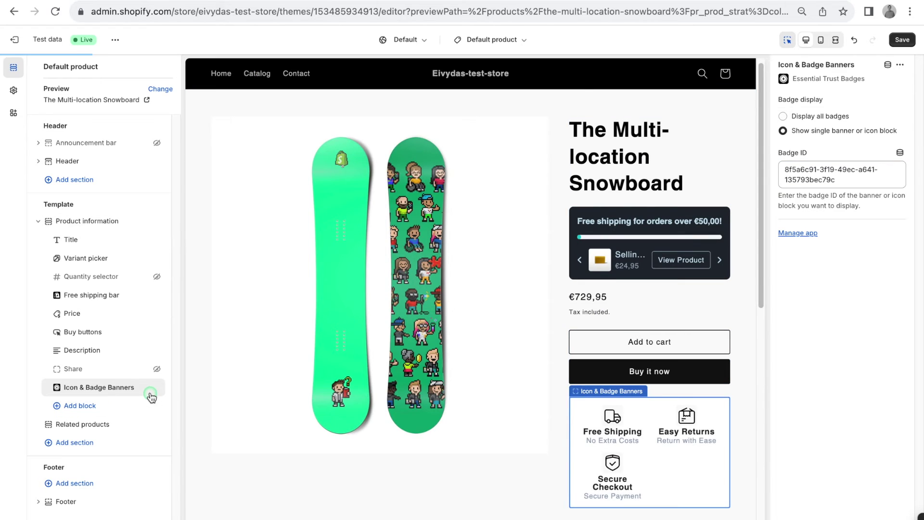
pyautogui.click(144, 407)
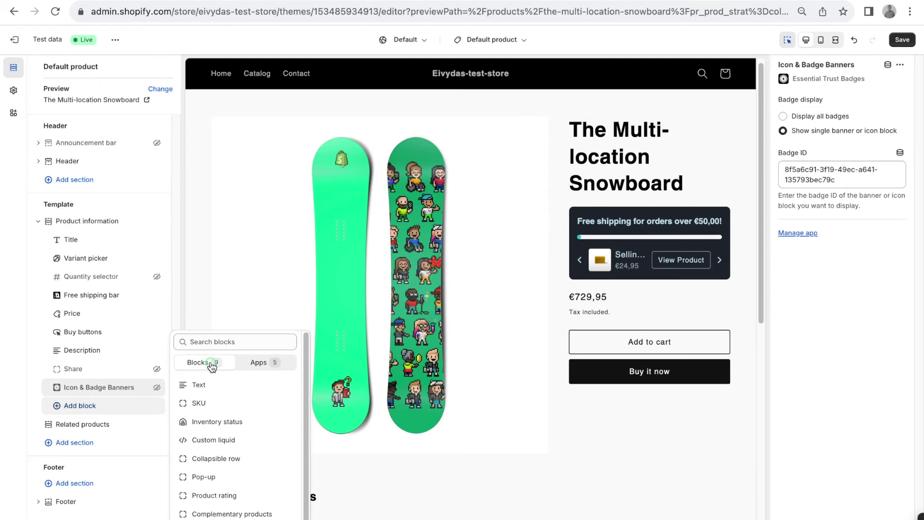
pyautogui.click(223, 442)
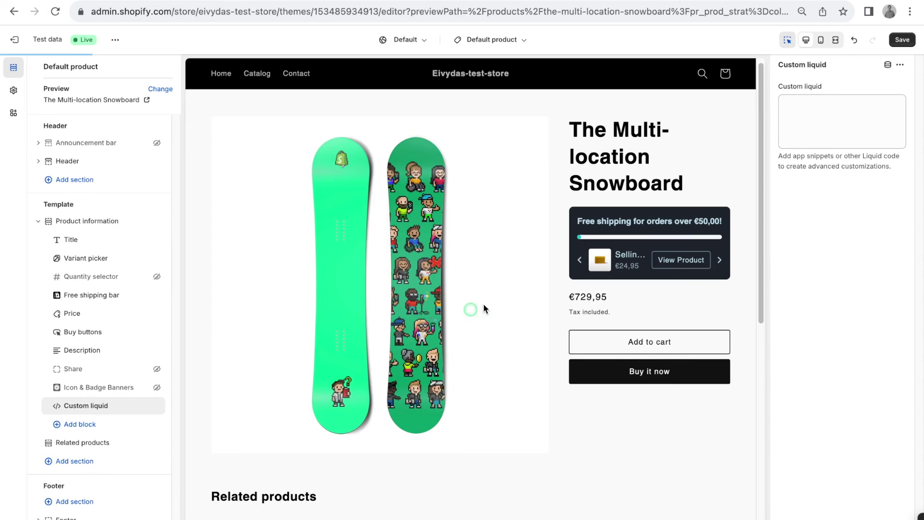
pyautogui.click(814, 138)
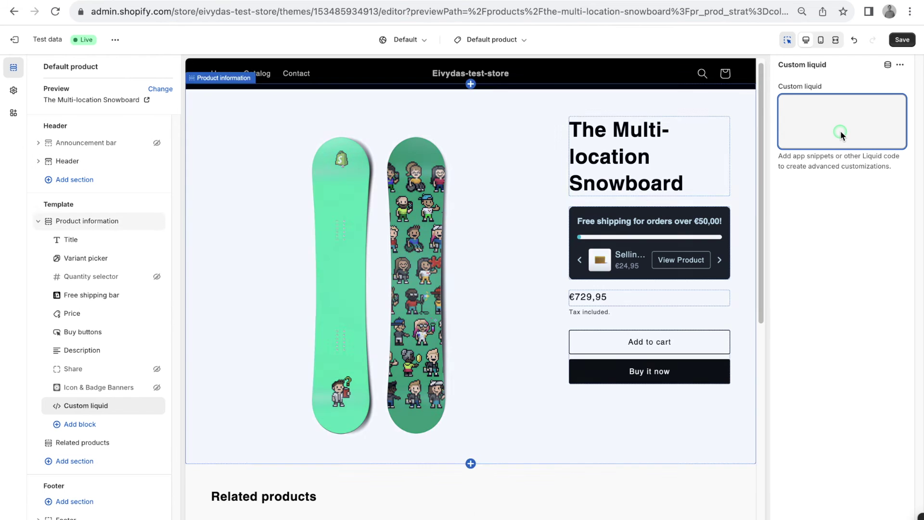
pyautogui.hotkey('ctrl', 'v')
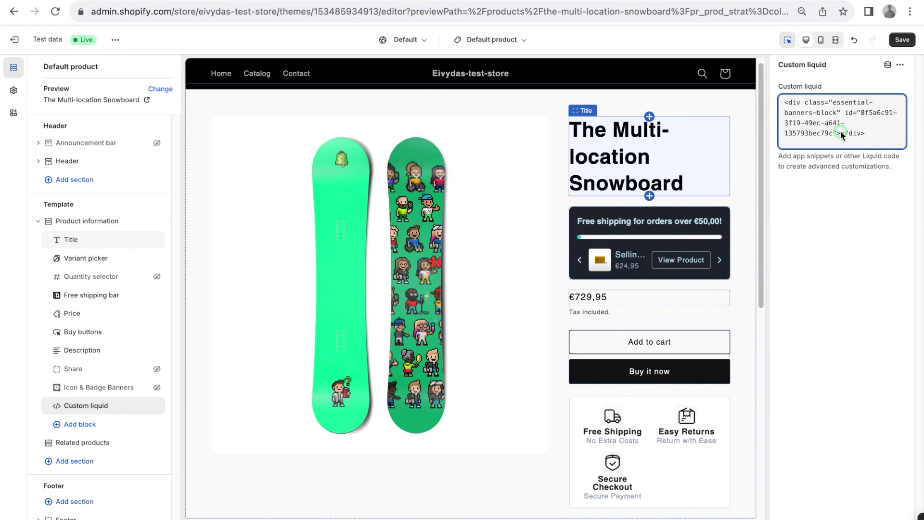
# Move the Custom liquid block higher, then open the Essential Trust Badges help chat
pyautogui.click(528, 366)
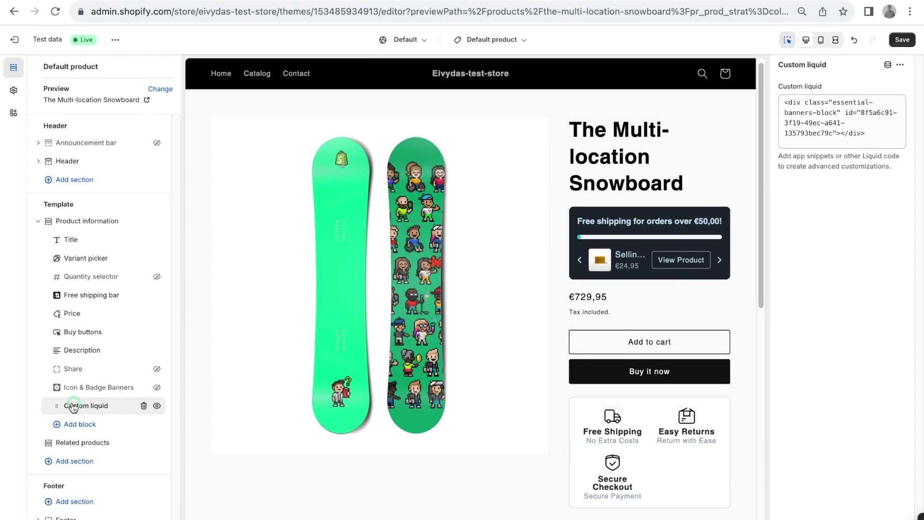
pyautogui.moveTo(58, 405); pyautogui.dragTo(56, 333)
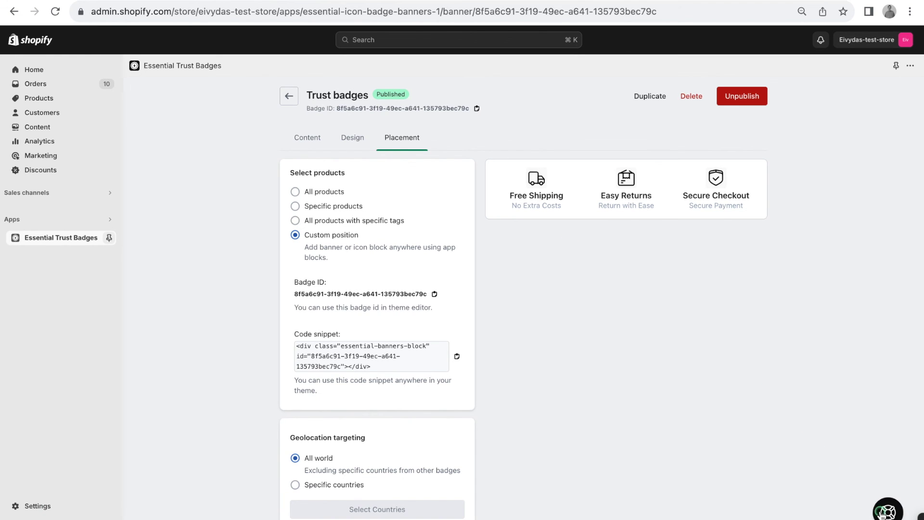
pyautogui.click(887, 511)
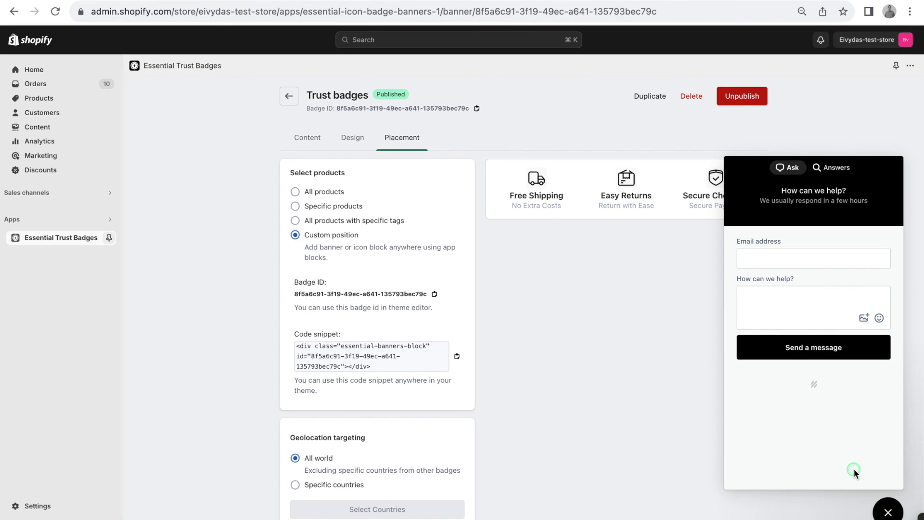